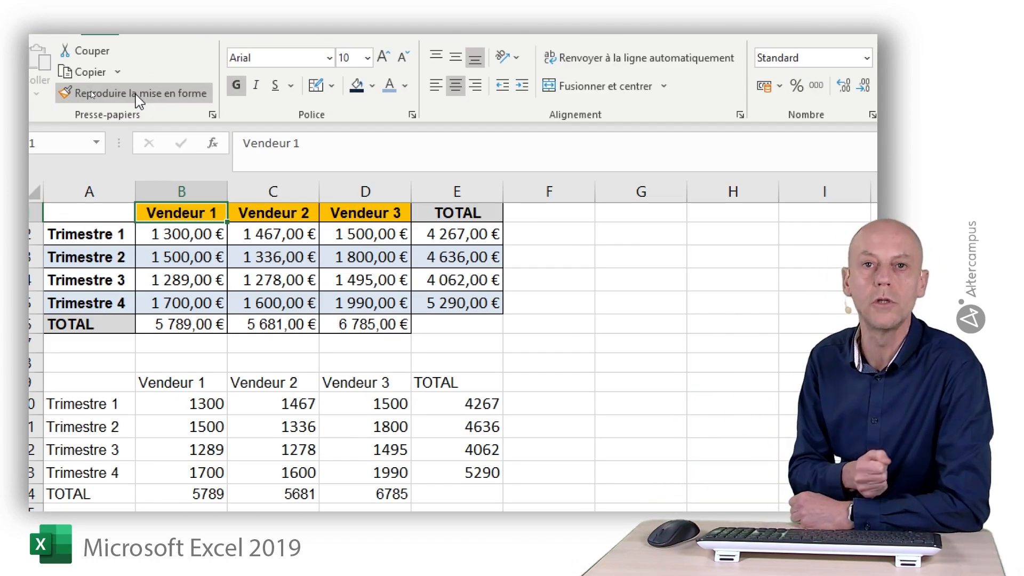
Copy the formatting of the first table's Vendeur 1 header in B1 onto the Vendeur 1 header in B9
left_click(137, 96)
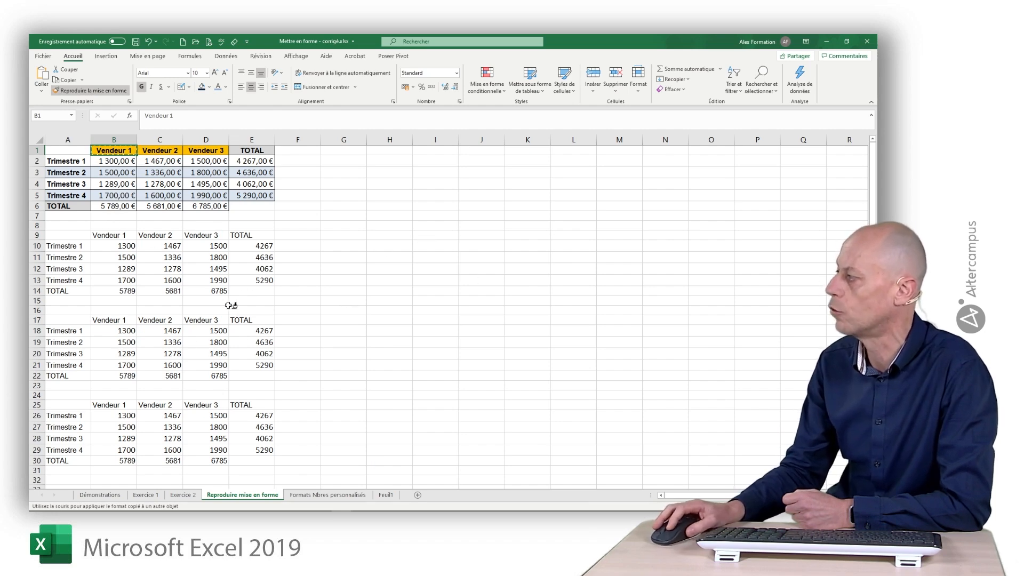
left_click(117, 235)
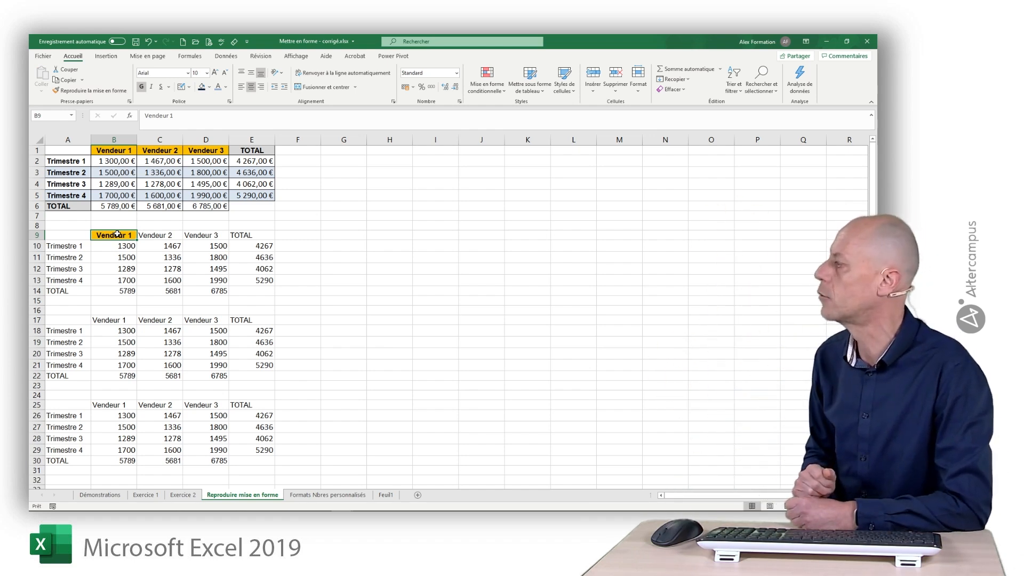
left_click(481, 261)
left_click(418, 225)
left_click(407, 278)
left_click(509, 257)
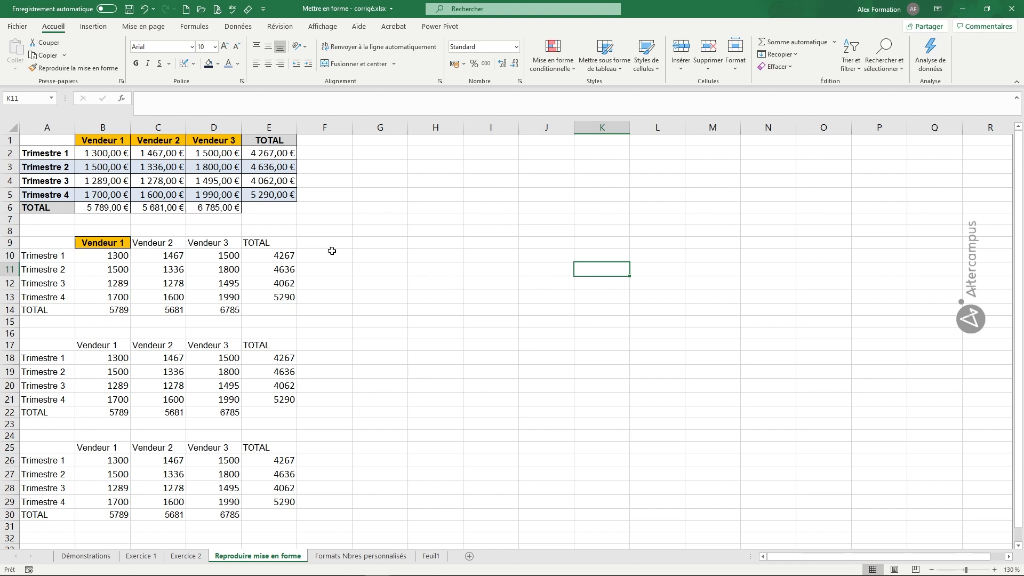
Undo the formatting copied onto the Vendeur 1 header in cell B9
left_click(178, 342)
left_click(205, 344)
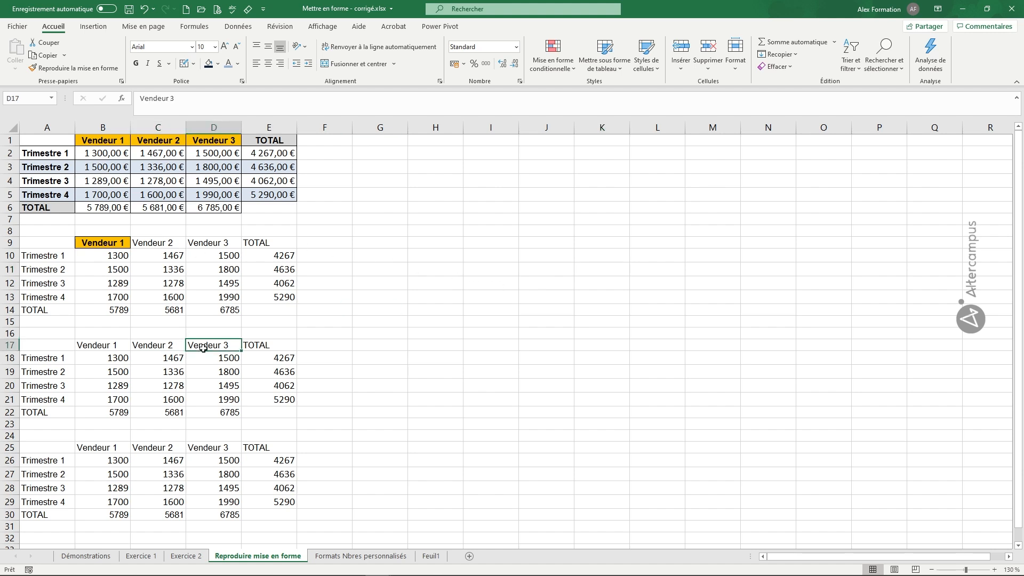
left_click(549, 296)
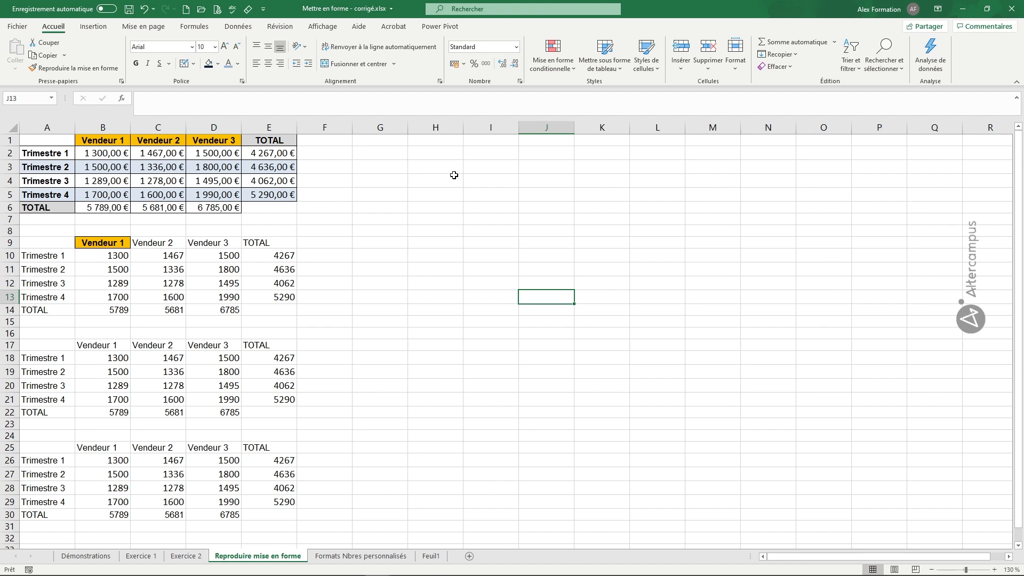
key("ctrl+z")
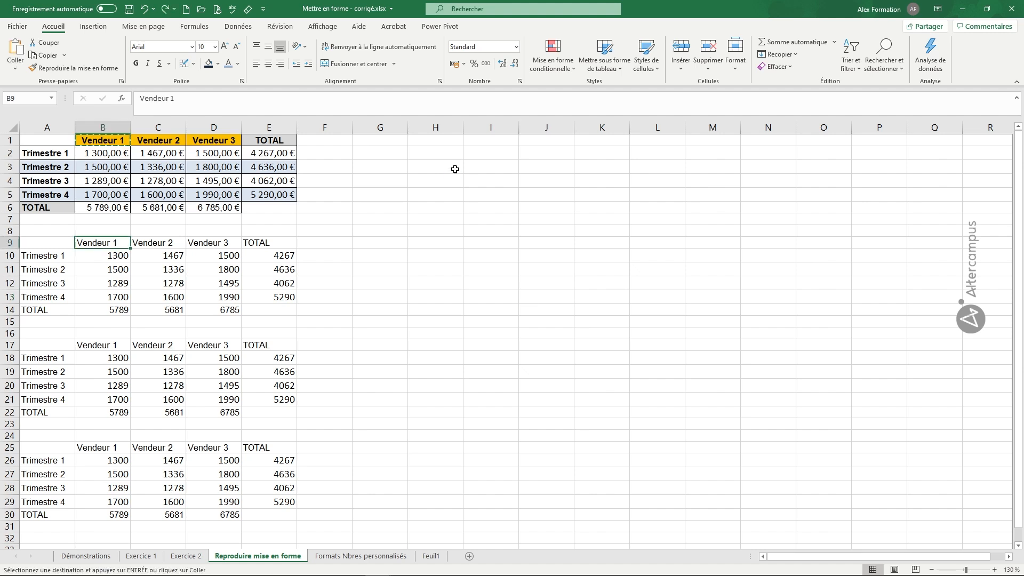
Copy the formatting of the Trimestre 2 total in E3 onto the second table's totals in E10:E13
left_click(272, 169)
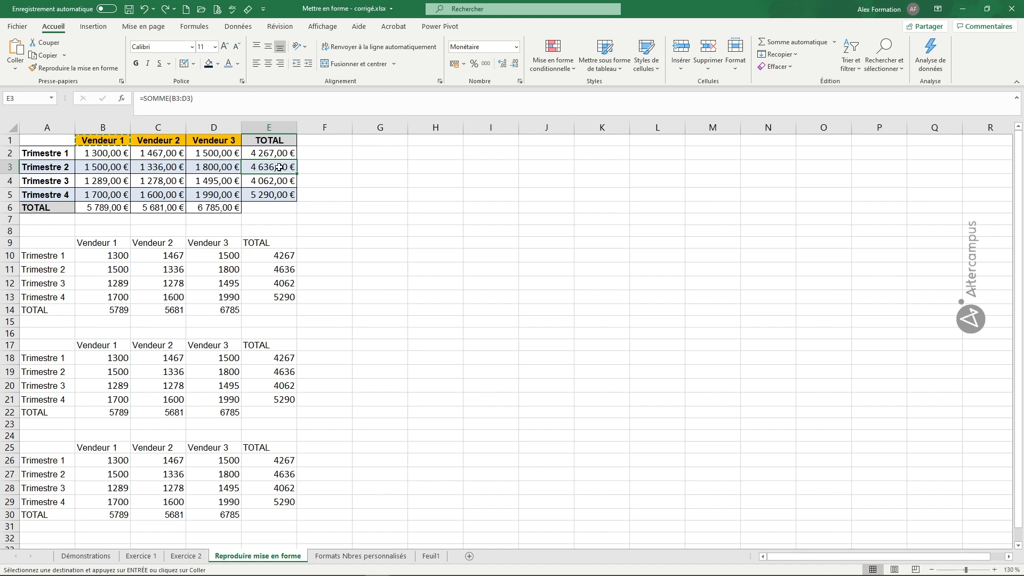
left_click(77, 70)
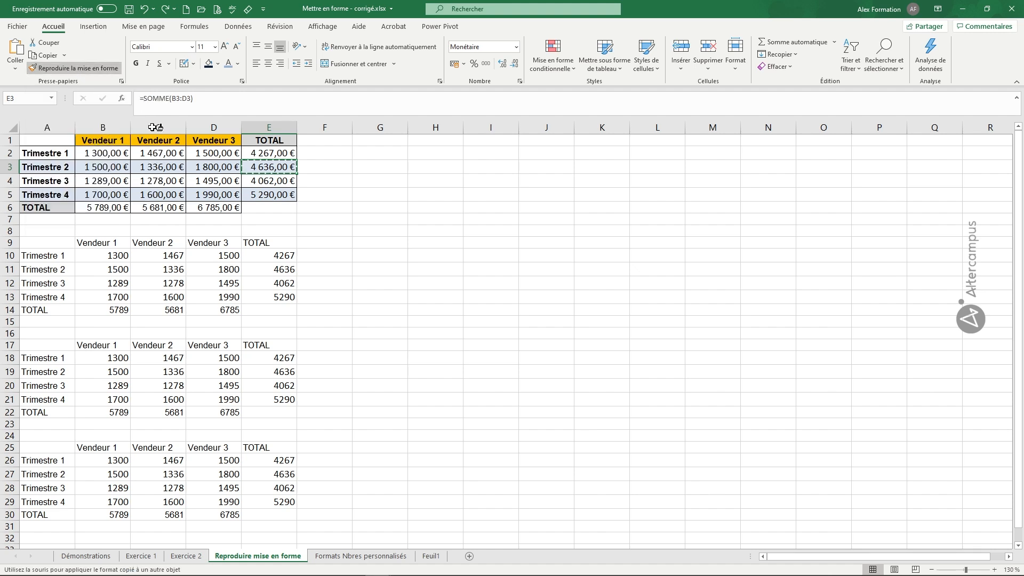
left_click_drag(273, 255, 270, 297)
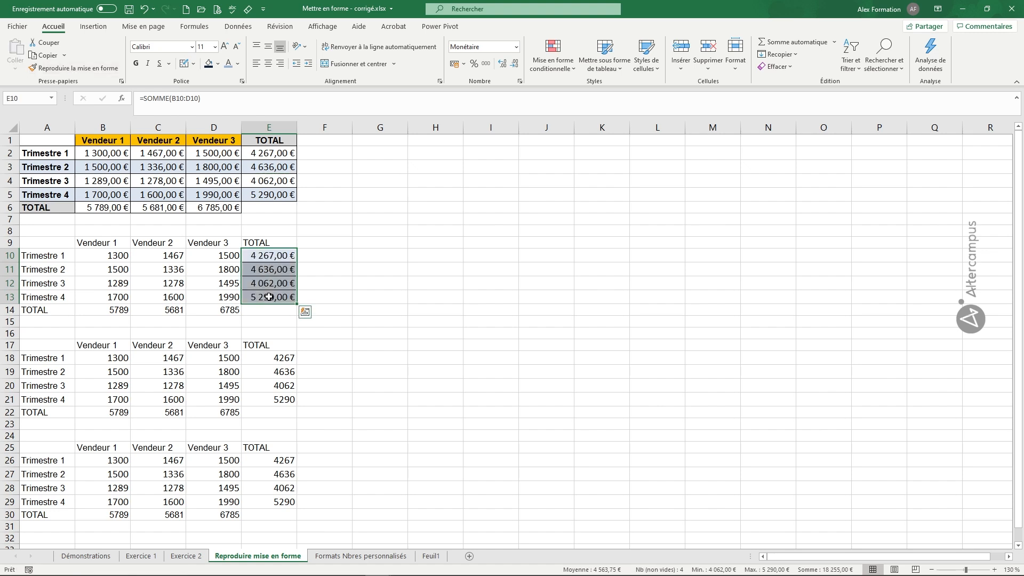
left_click(536, 284)
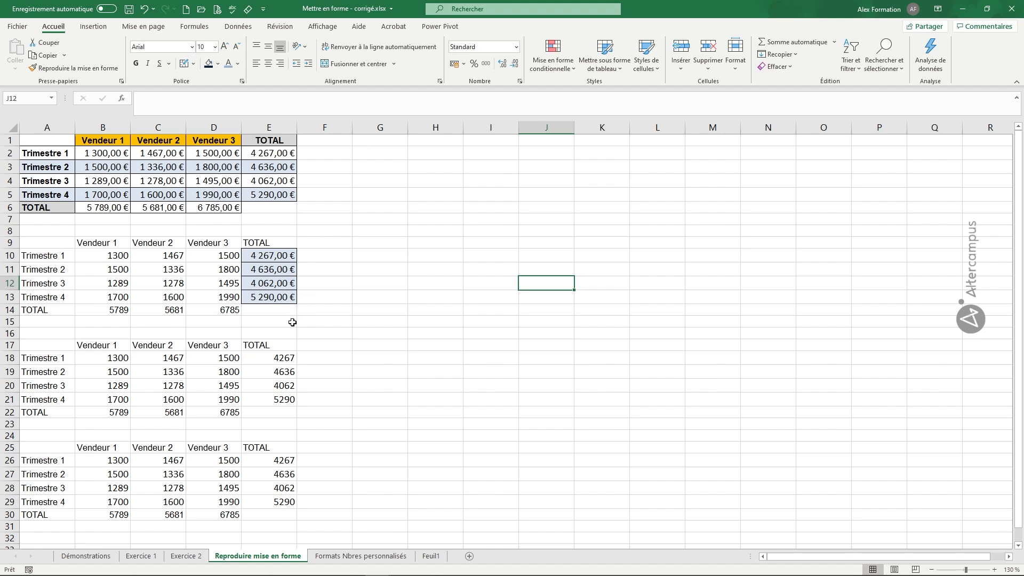
Enter 8000 as the Trimestre 1 total in cell E10 of the second table
left_click(278, 257)
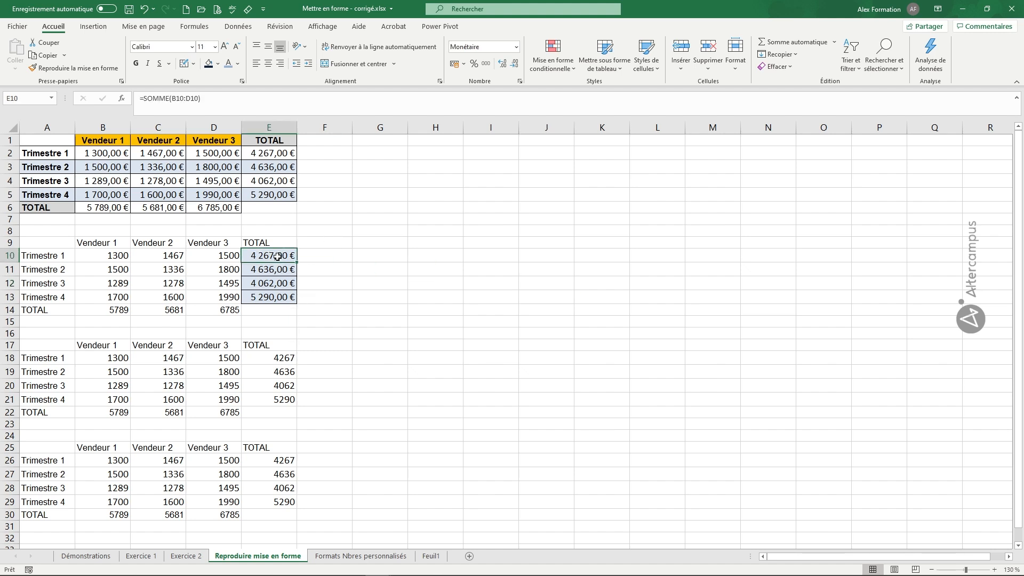
type("8000")
key("Return")
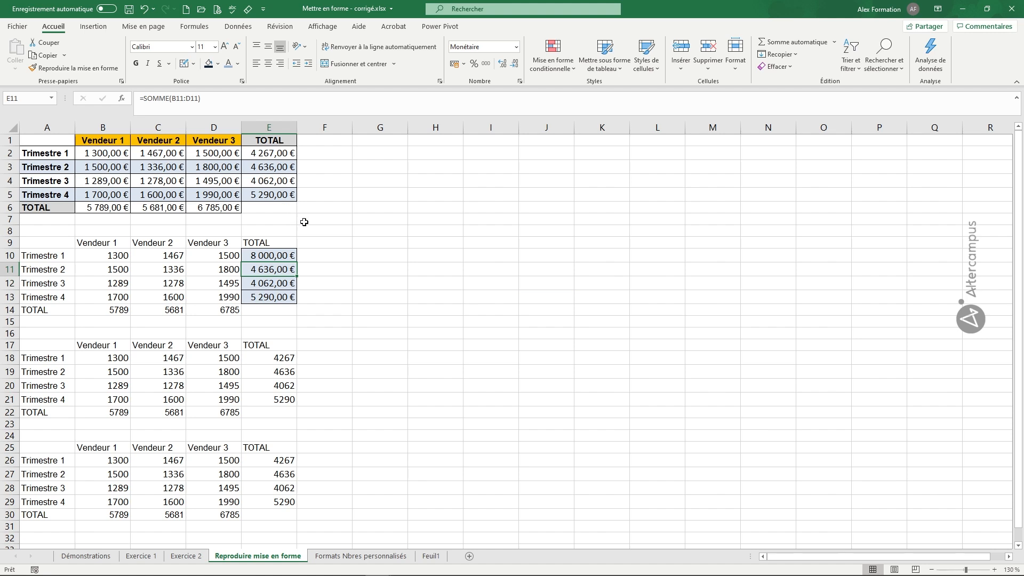
Undo the value entered in E10 and the formatting copied onto E10:E13
left_click(438, 216)
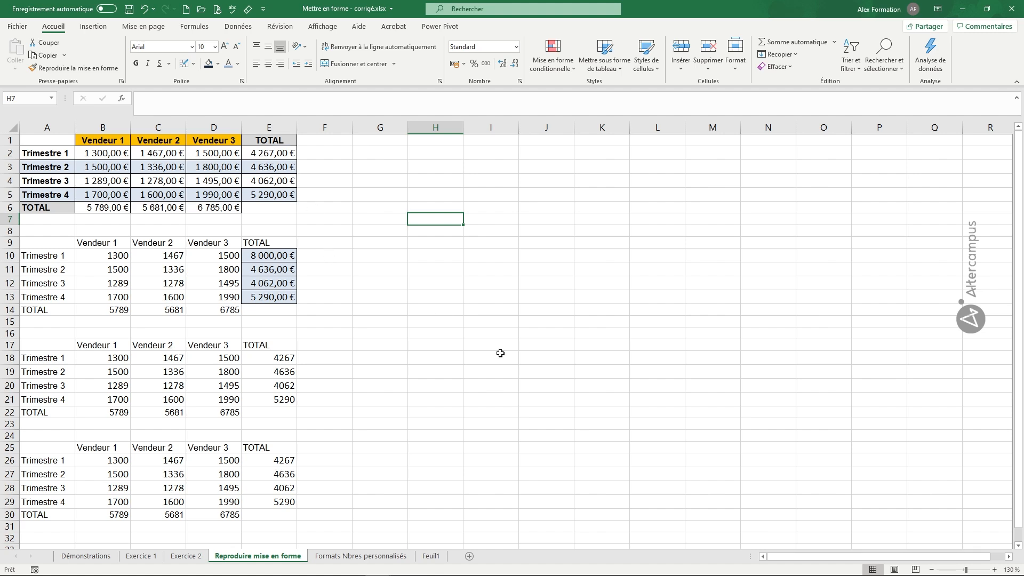
key("ctrl+z")
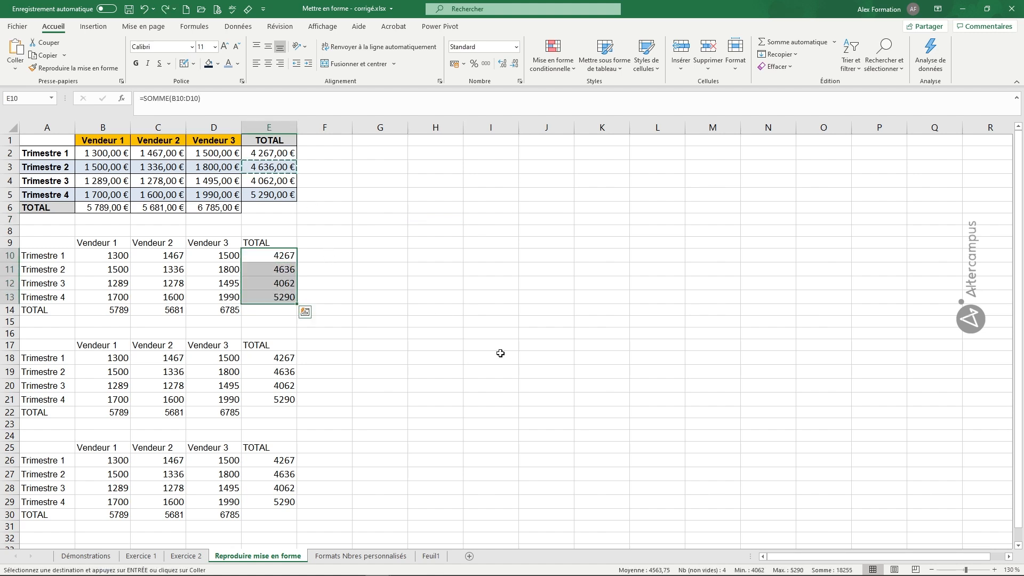
left_click(558, 360)
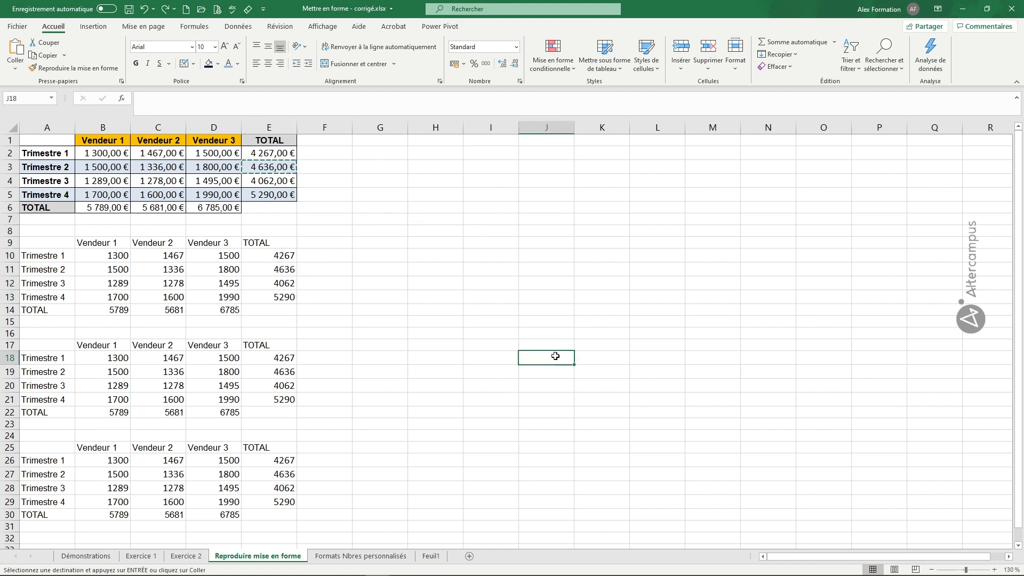
Copy the formatting of header B1 repeatedly onto cells B9, D9, C17, A20, A26:A29, E21 and E12
left_click(102, 141)
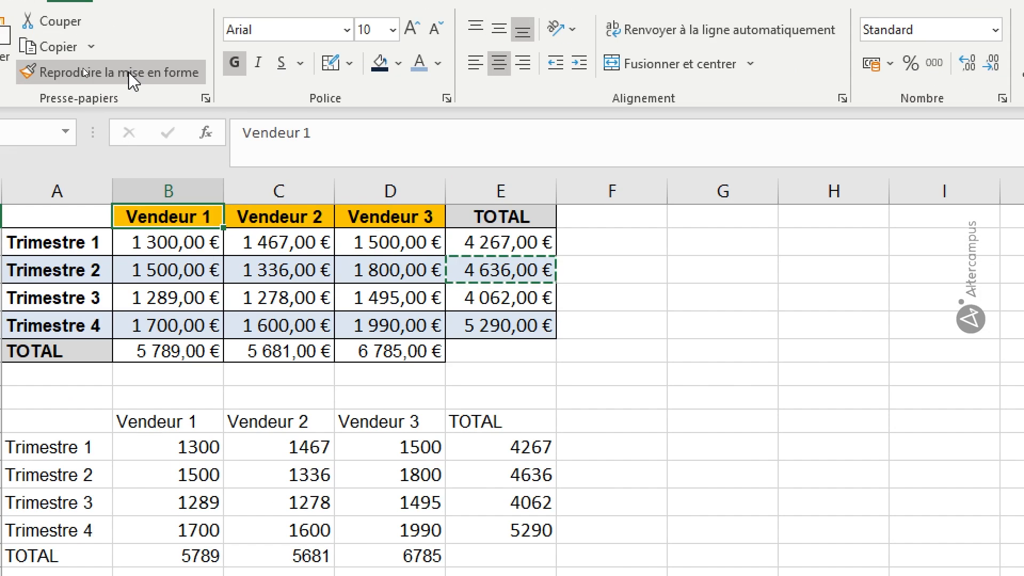
left_click(130, 75)
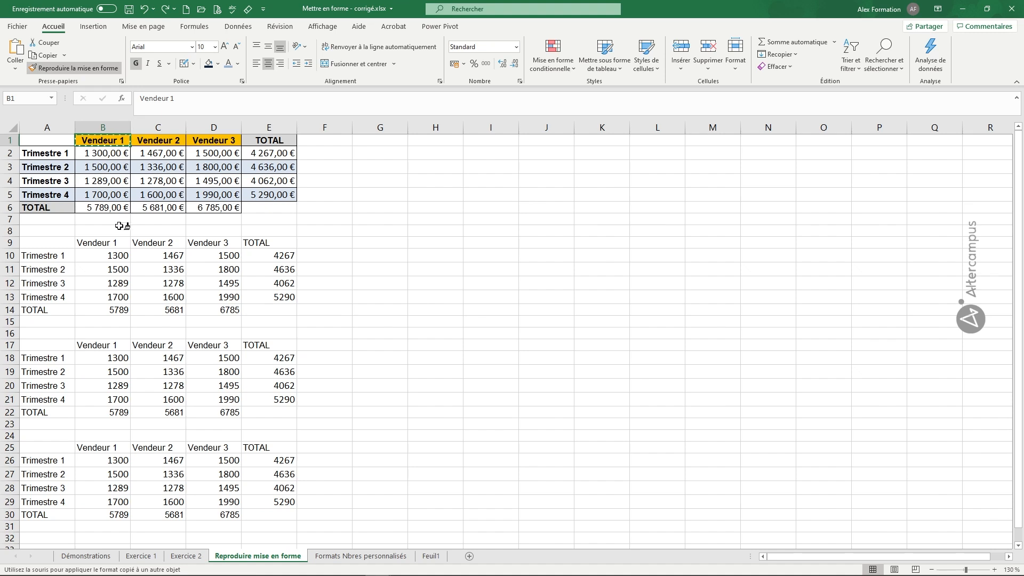
left_click(109, 243)
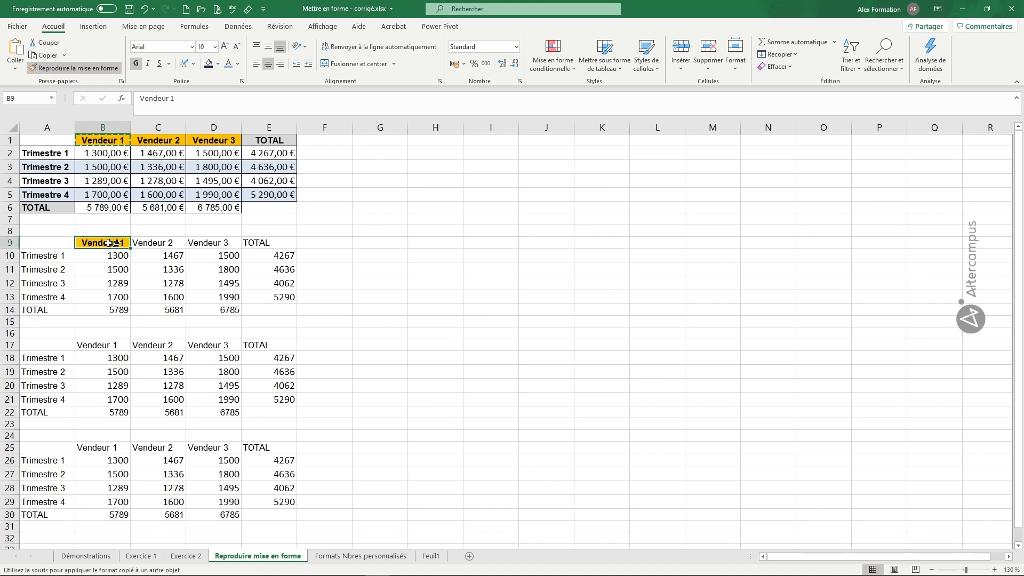
left_click(199, 243)
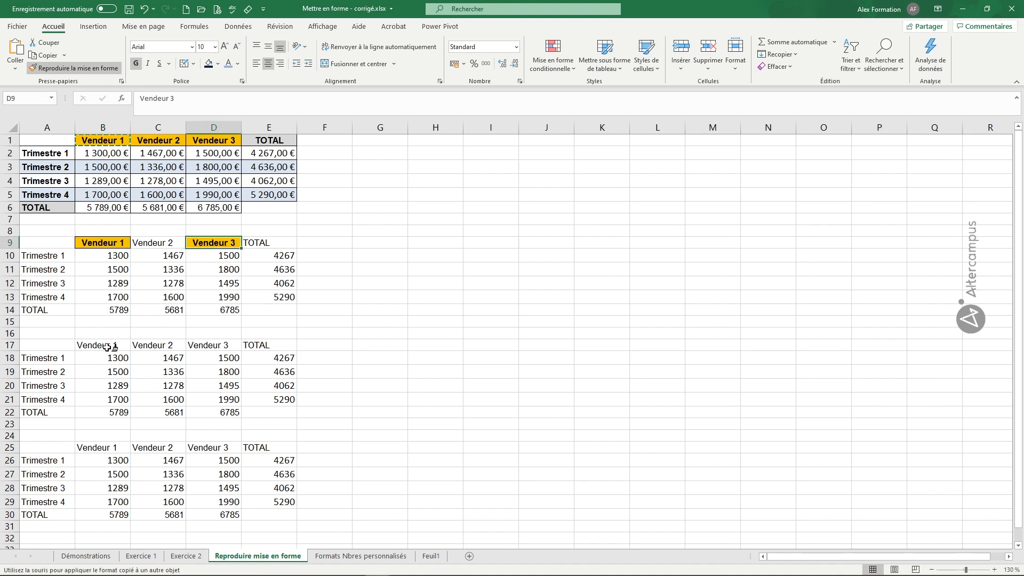
left_click(159, 344)
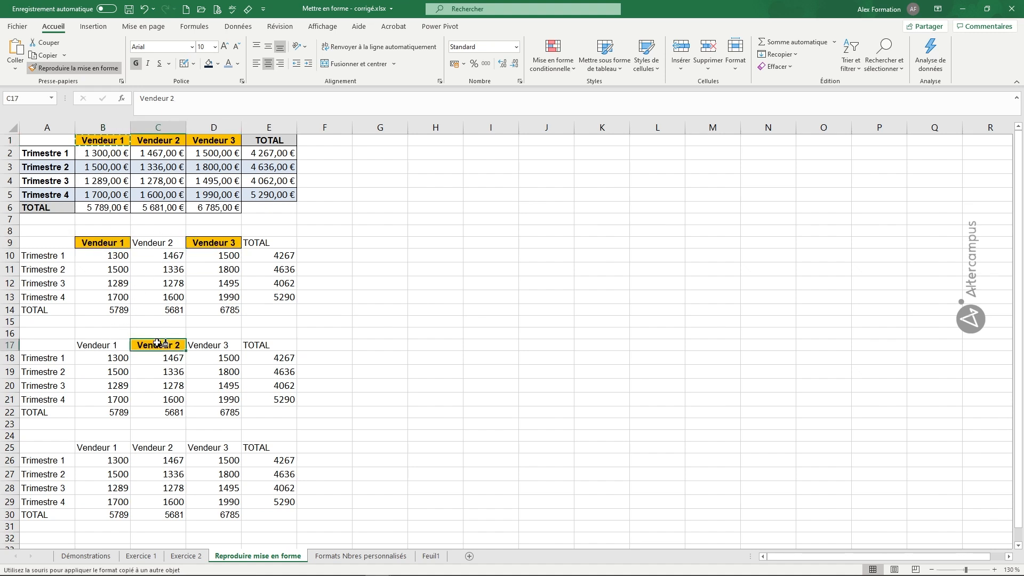
left_click(54, 383)
left_click_drag(55, 461, 55, 502)
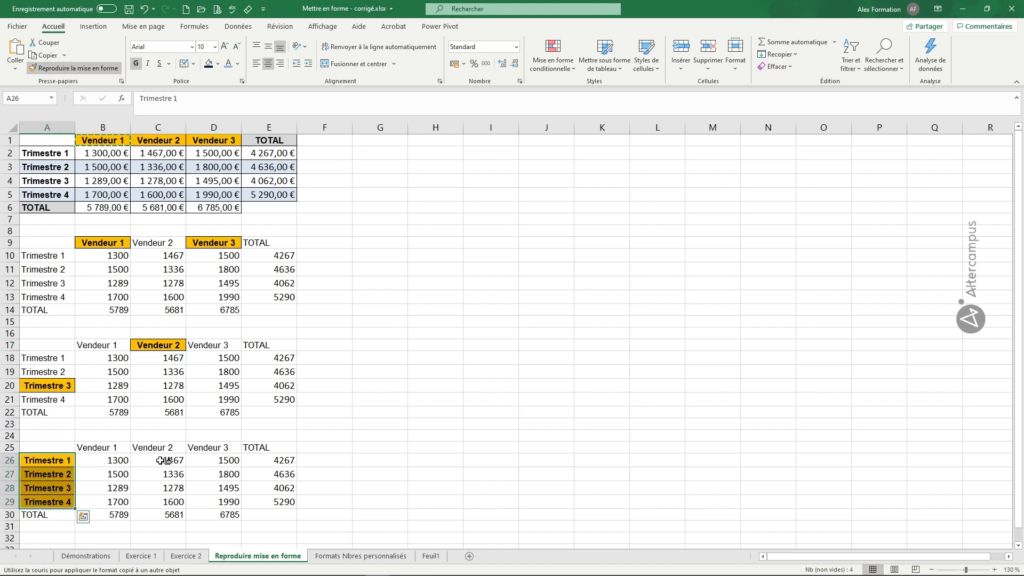
left_click(288, 400)
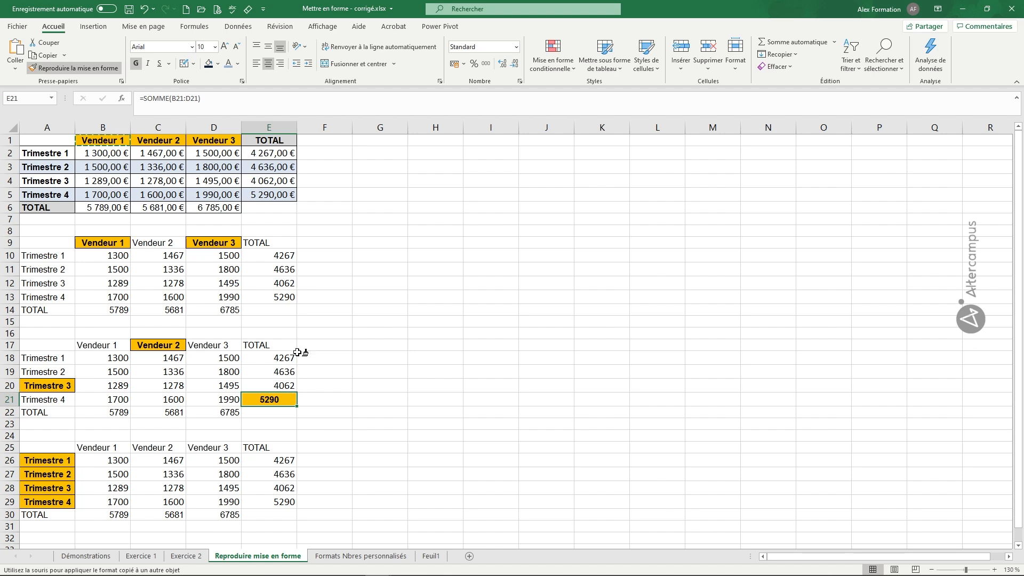
left_click(286, 284)
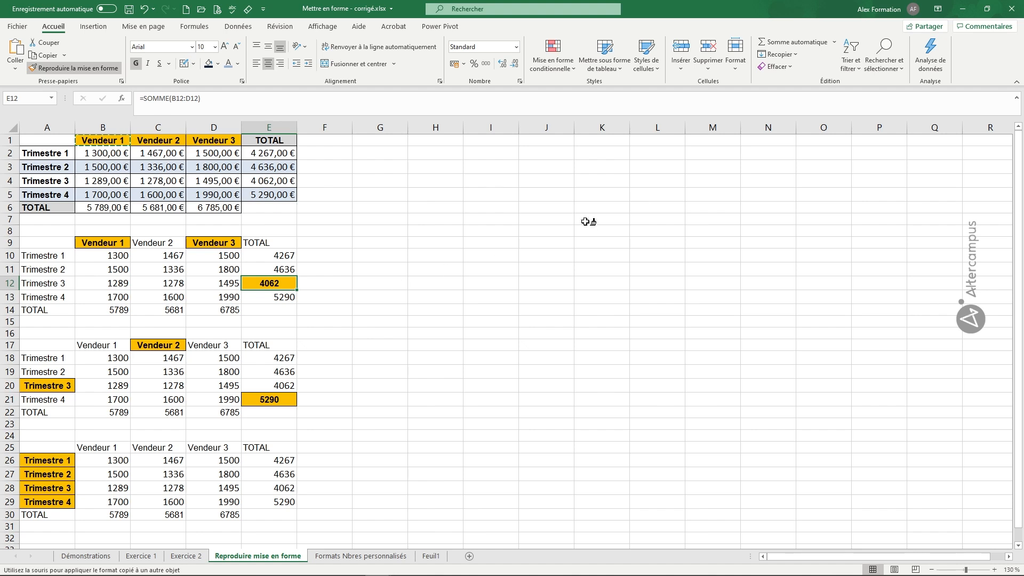
Apply the copied header formatting to the empty cells K4, N4, K10 and M10, and turn Format Painter off
left_click(590, 180)
left_click(749, 182)
left_click(583, 258)
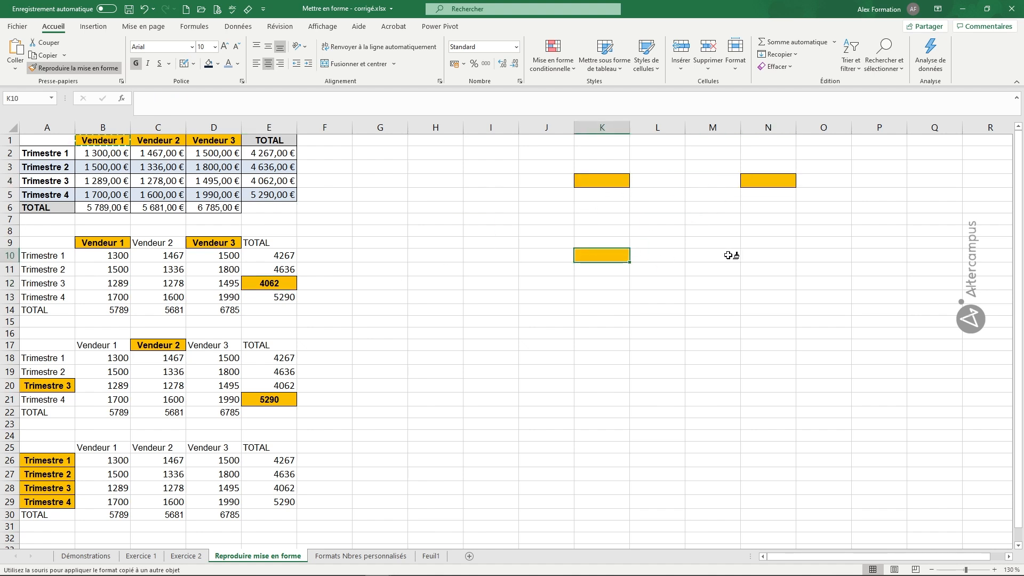
left_click(729, 255)
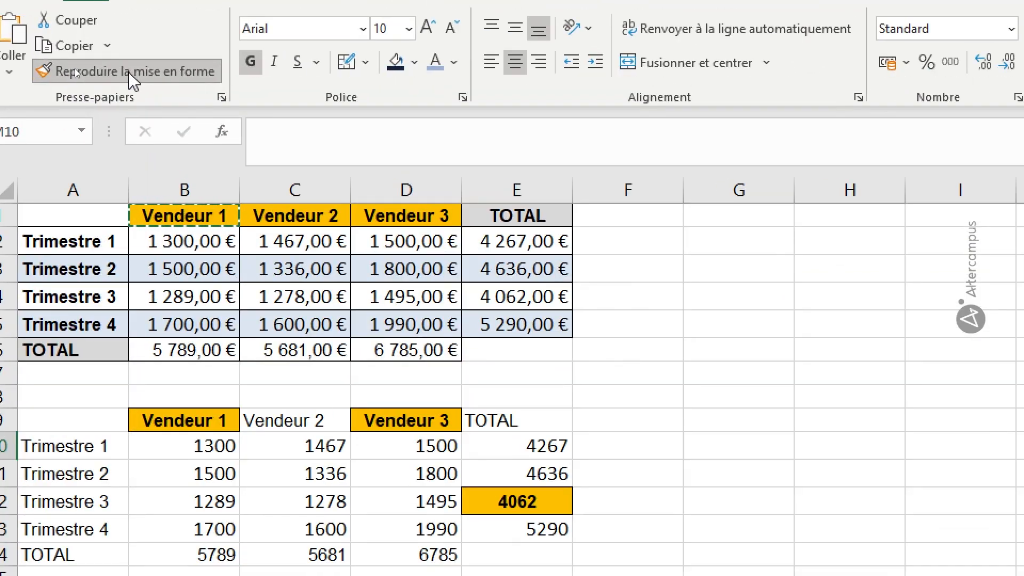
left_click(129, 73)
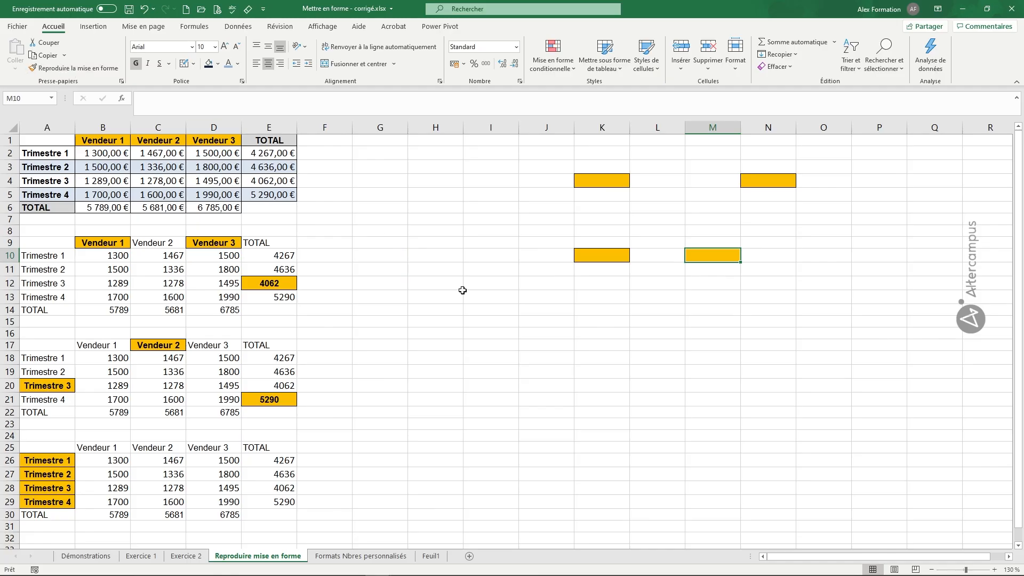
left_click(533, 372)
left_click(657, 371)
left_click(822, 359)
left_click(603, 338)
left_click(580, 403)
Undo all the formatting copied from B1 onto the three lower tables and the empty cells
key("ctrl+z")
key("ctrl+z")
key("ctrl+z")
key("ctrl+z")
key("ctrl+z")
key("ctrl+z")
key("ctrl+z")
key("ctrl+z")
key("ctrl+z")
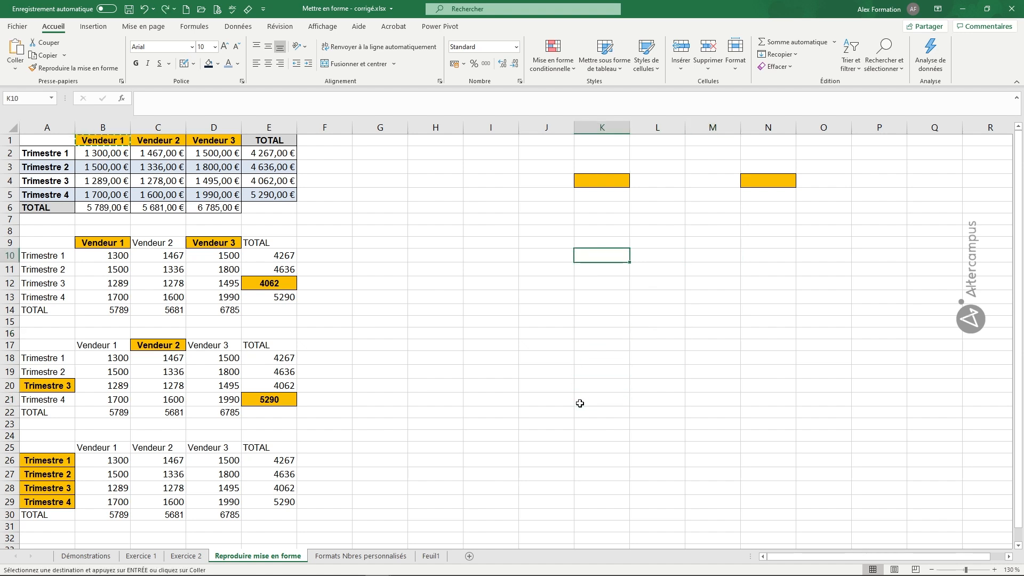
key("ctrl+z")
key("ctrl+z")
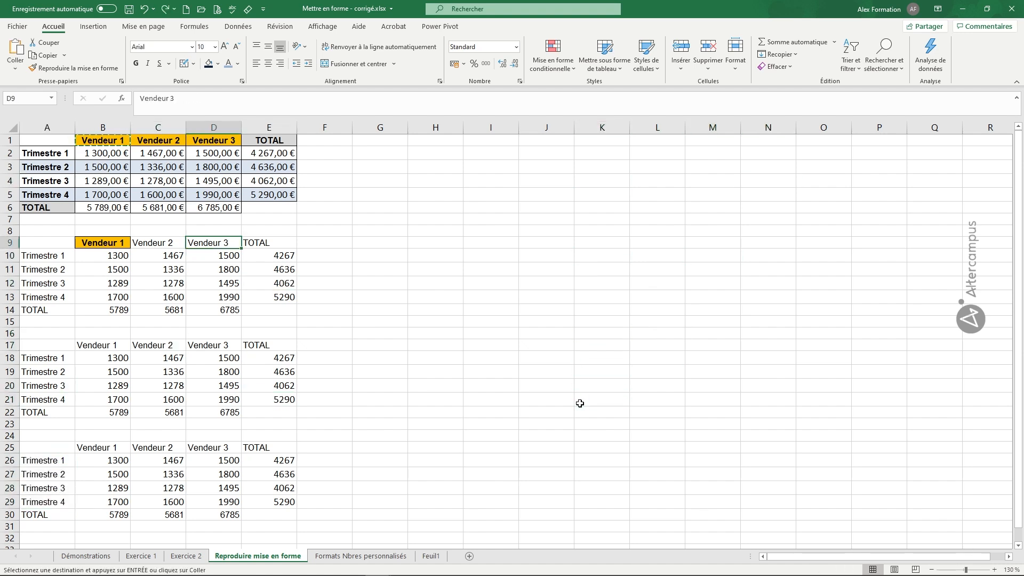
left_click(526, 321)
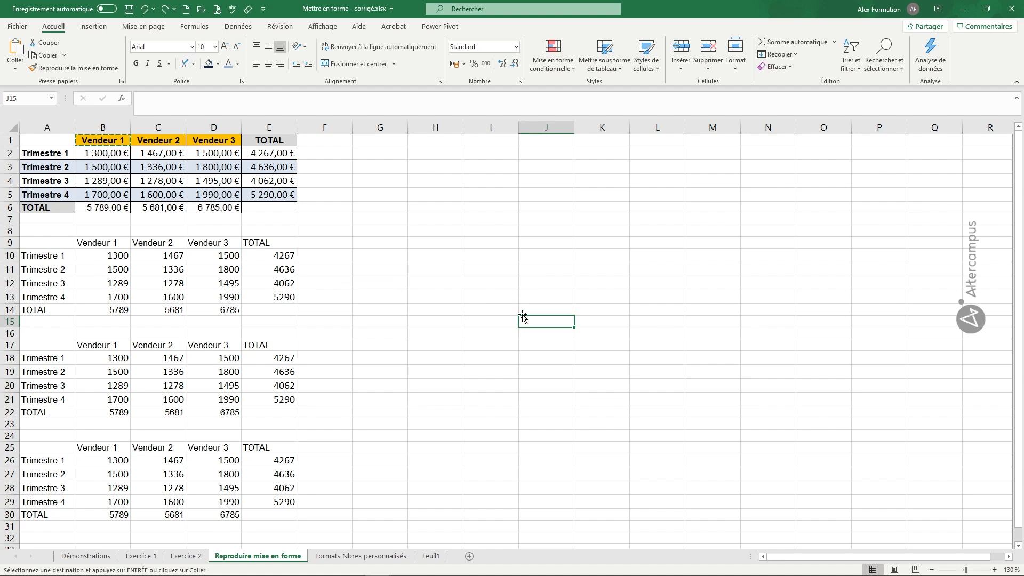
Copy the formatting of headers B1:D1 repeatedly onto B9:D9, B17:D17, B25:D25 and the empty ranges I1:K1 and I5:K5
left_click_drag(103, 140, 210, 140)
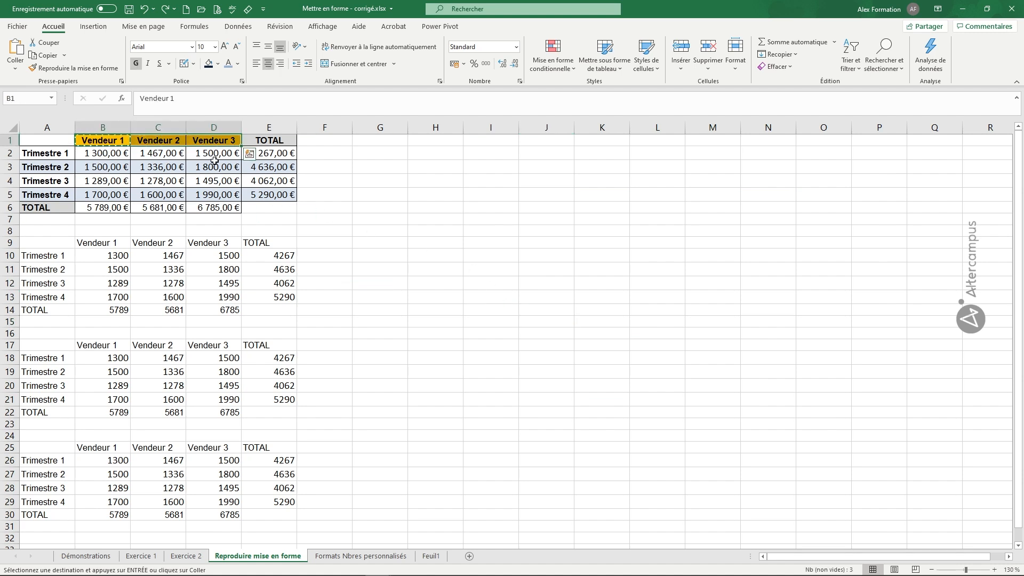
left_click(74, 67)
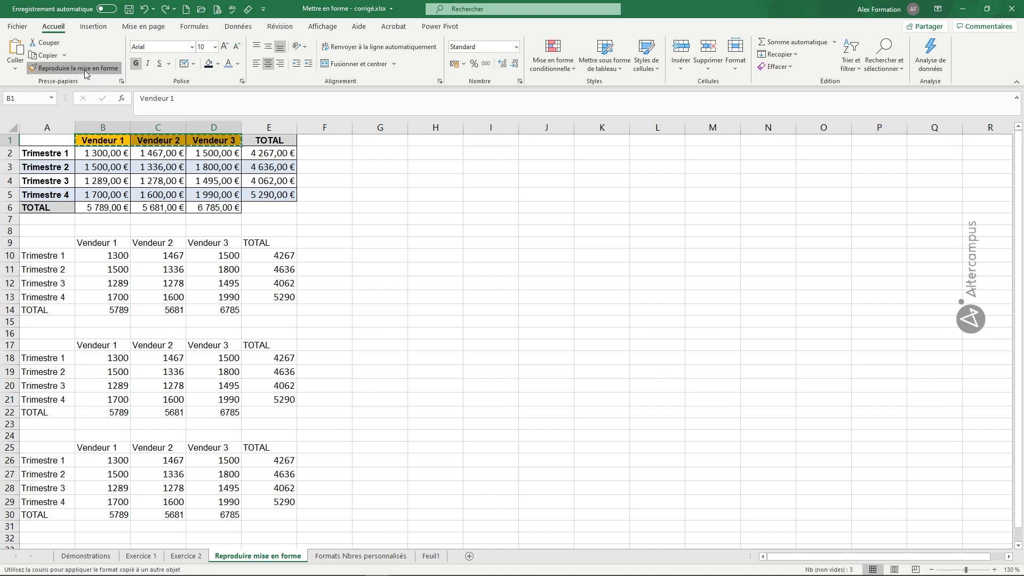
left_click(95, 243)
left_click(90, 347)
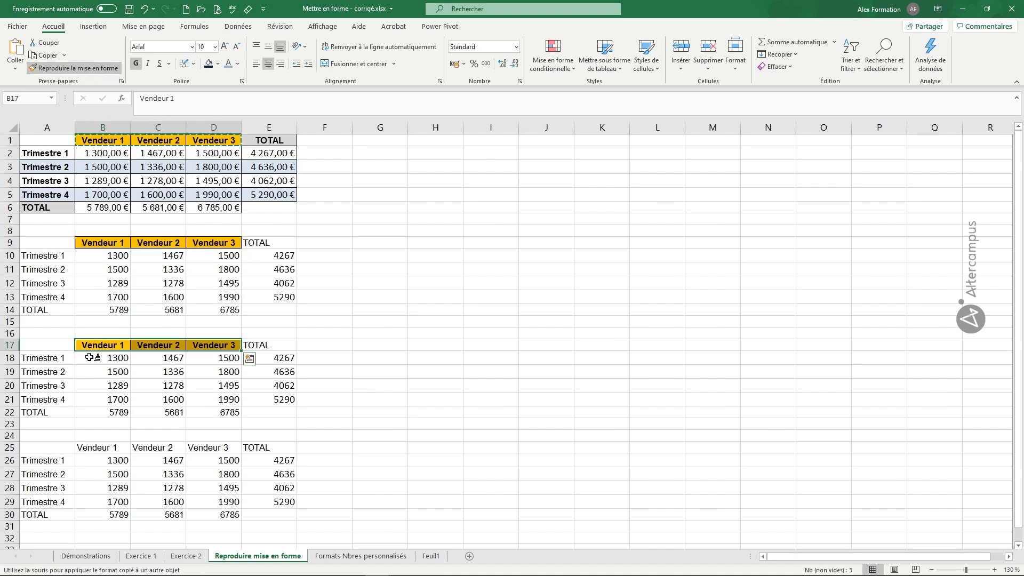
left_click(96, 447)
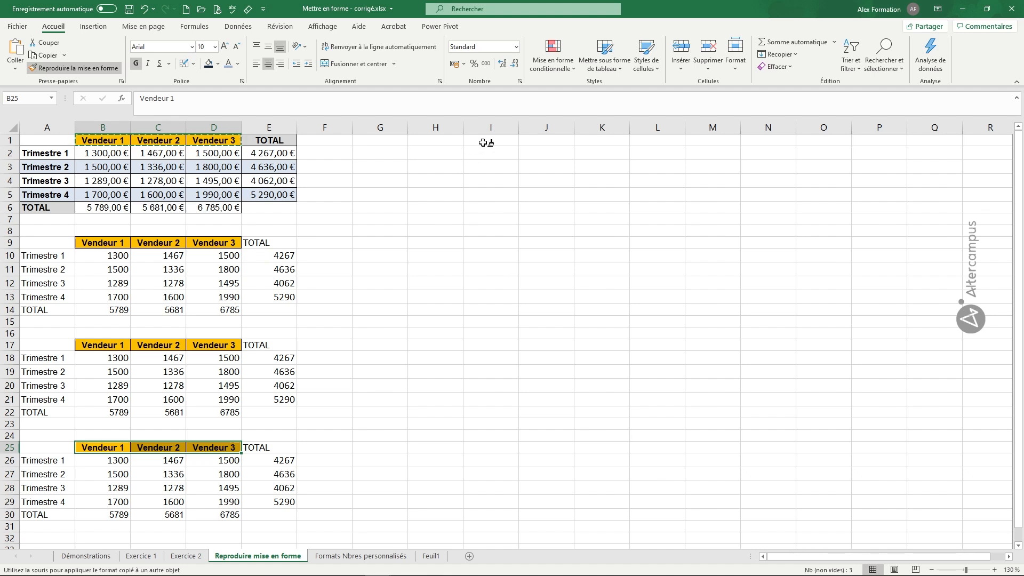
left_click_drag(482, 143, 603, 140)
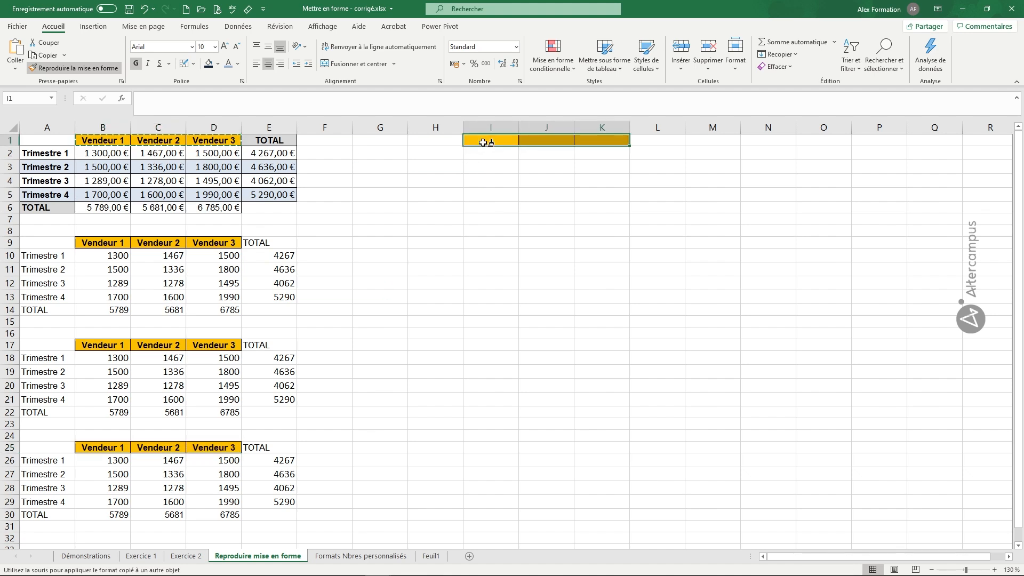
left_click(504, 195)
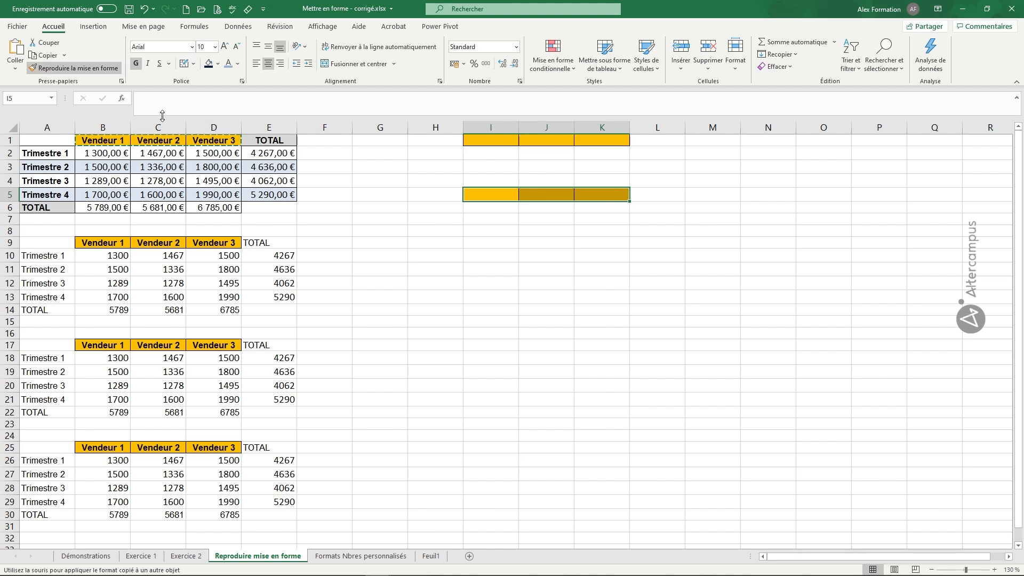
Turn off the active Format Painter and copy the whole first table's formatting (A1:E6) onto the second table starting at A9
left_click(85, 70)
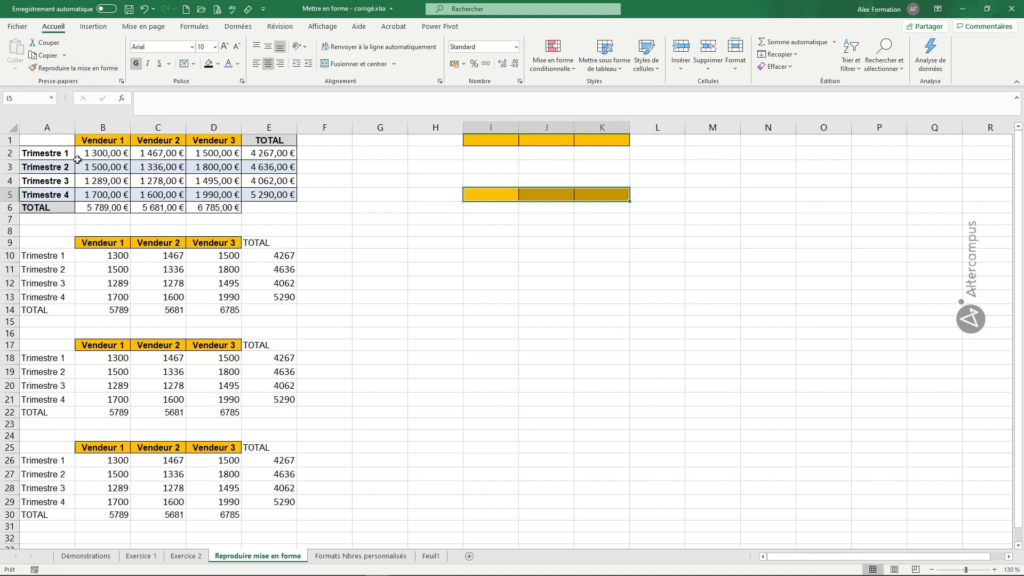
left_click_drag(42, 139, 261, 211)
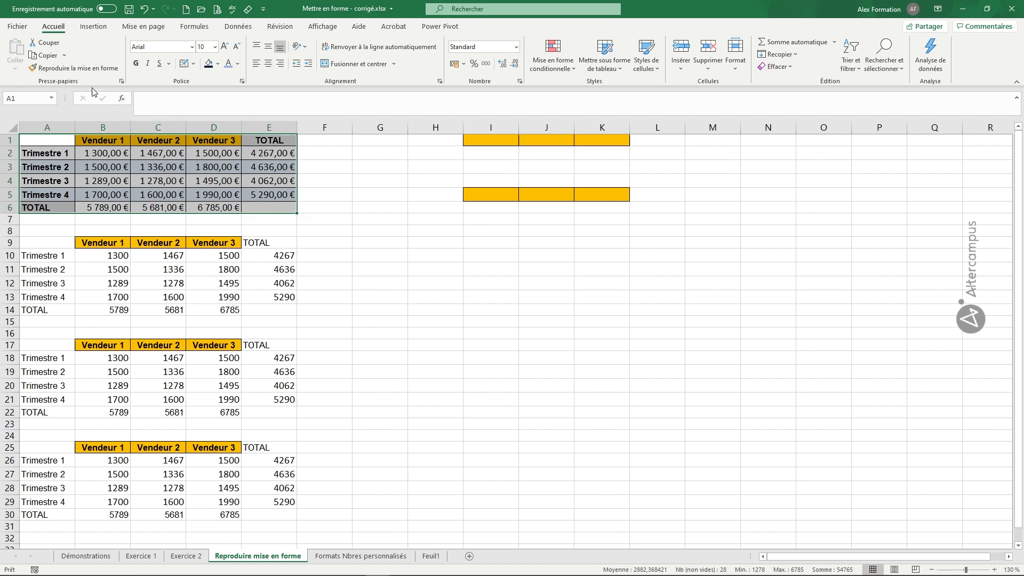
left_click(79, 71)
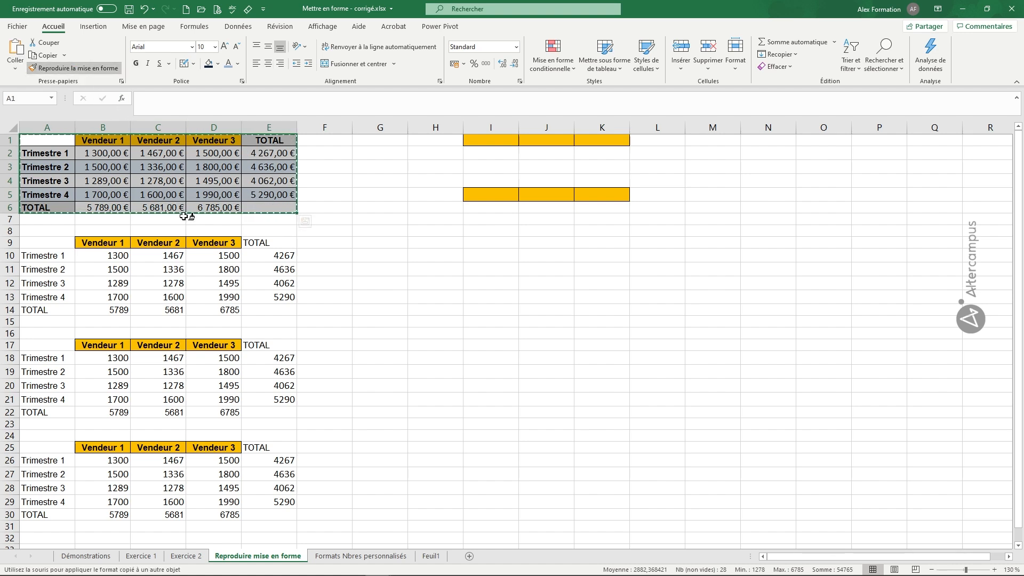
left_click(39, 243)
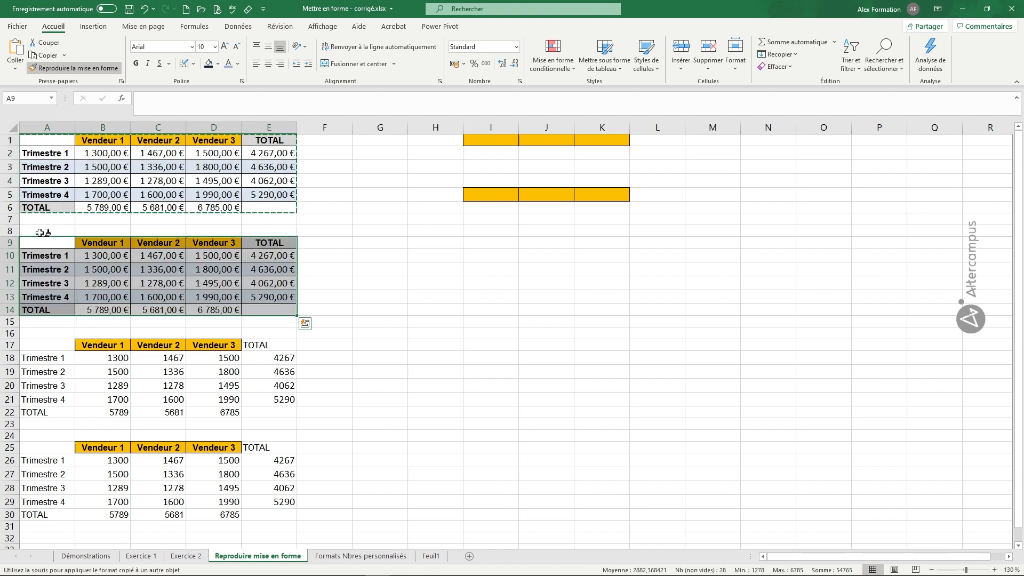
left_click(33, 359)
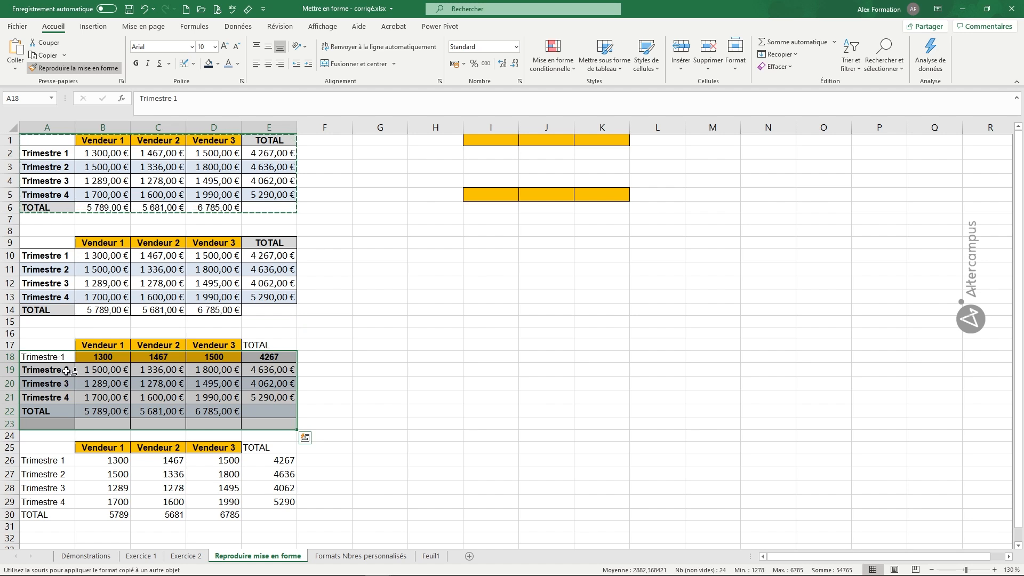
left_click(140, 10)
Copy the formatting of A1:E6 repeatedly onto the tables starting at A17 and A25
left_click_drag(52, 141, 260, 213)
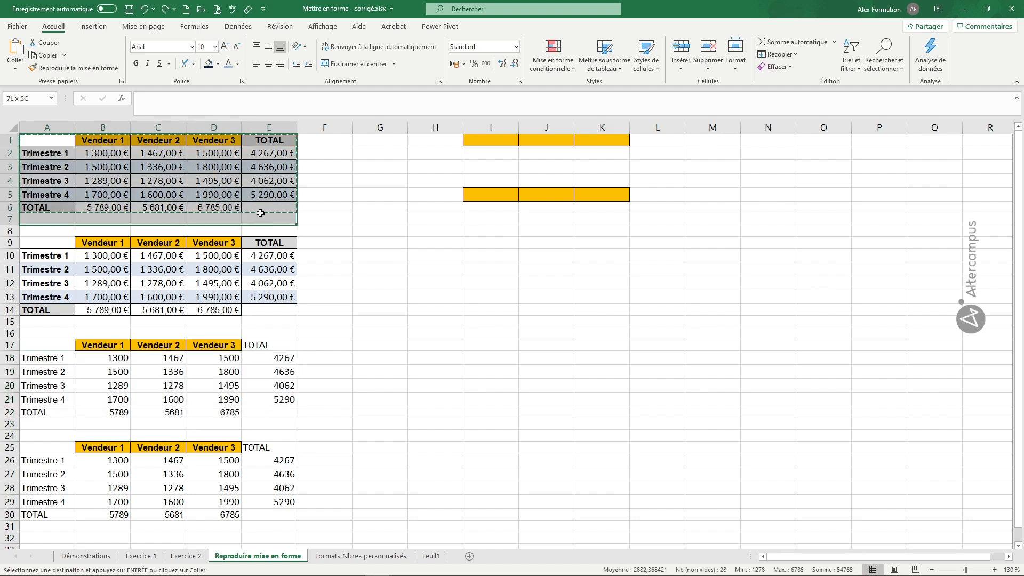
left_click(82, 70)
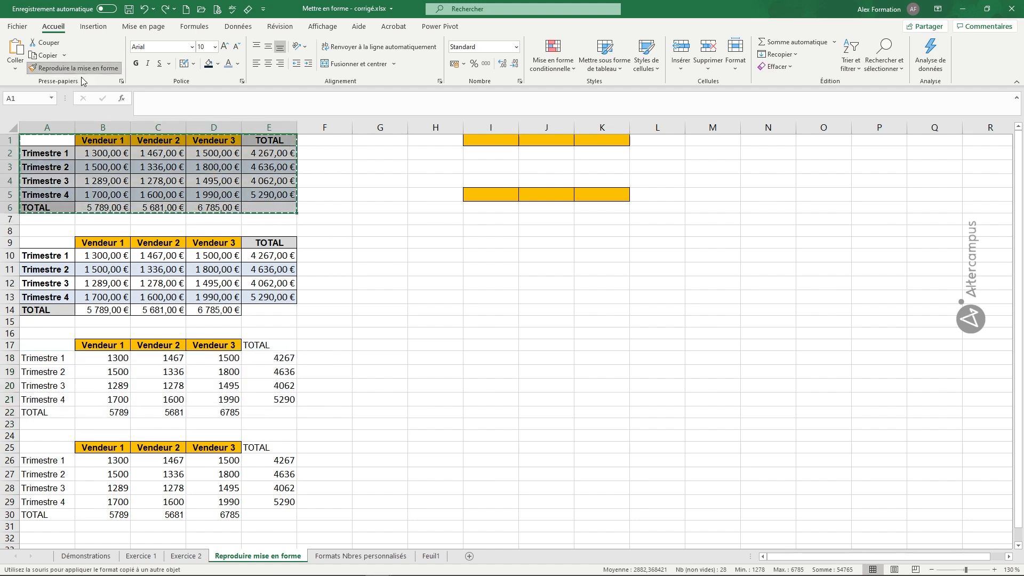
left_click(43, 345)
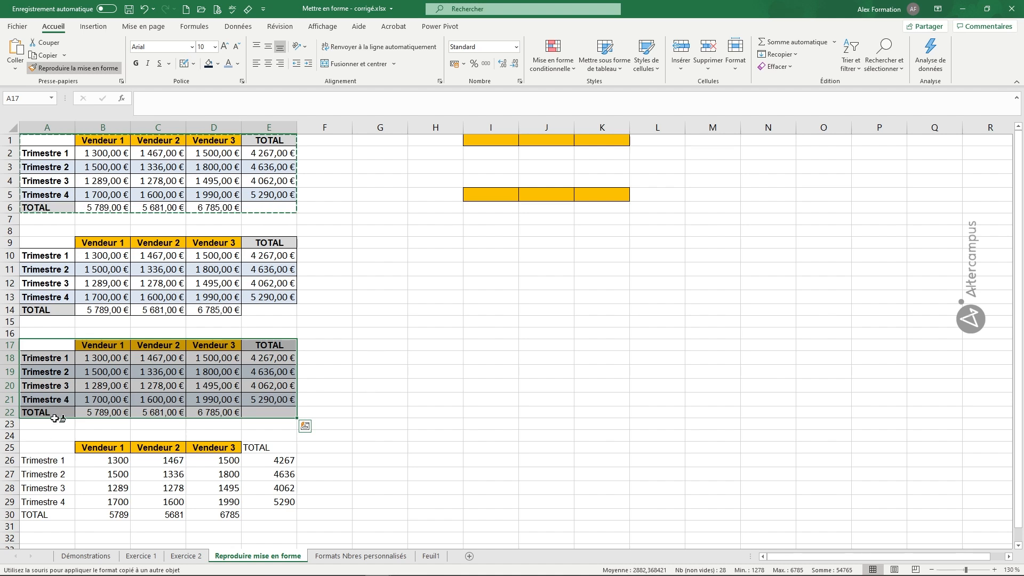
left_click(57, 444)
Apply the copied table formatting to the empty areas starting at I9, I18 and I27
left_click(489, 239)
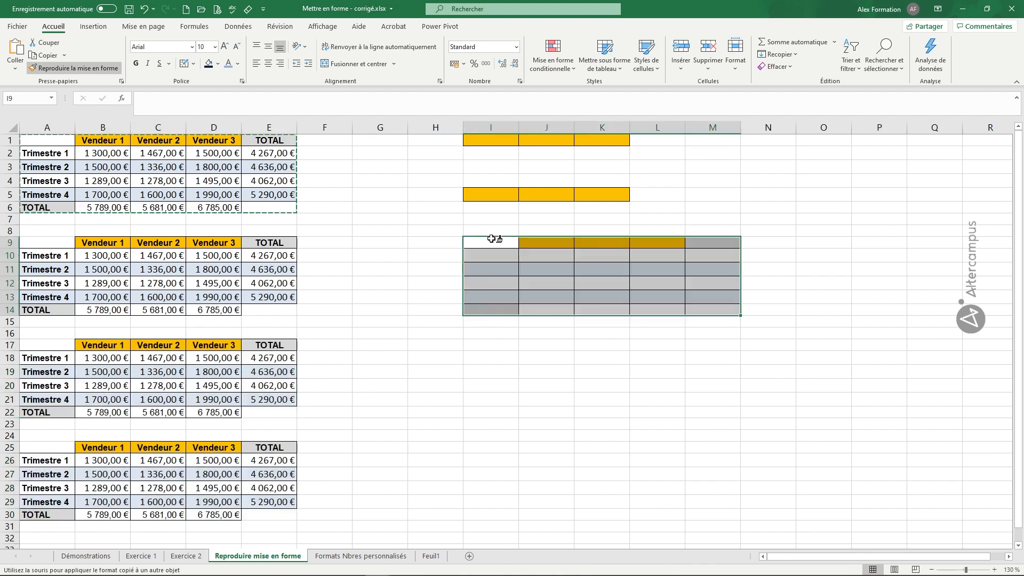
left_click(480, 358)
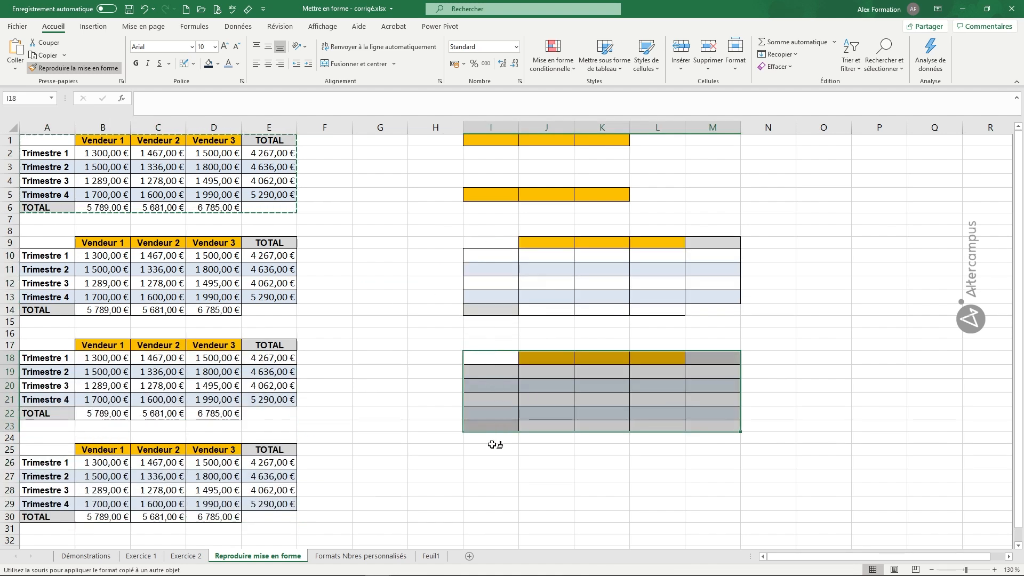
left_click(487, 474)
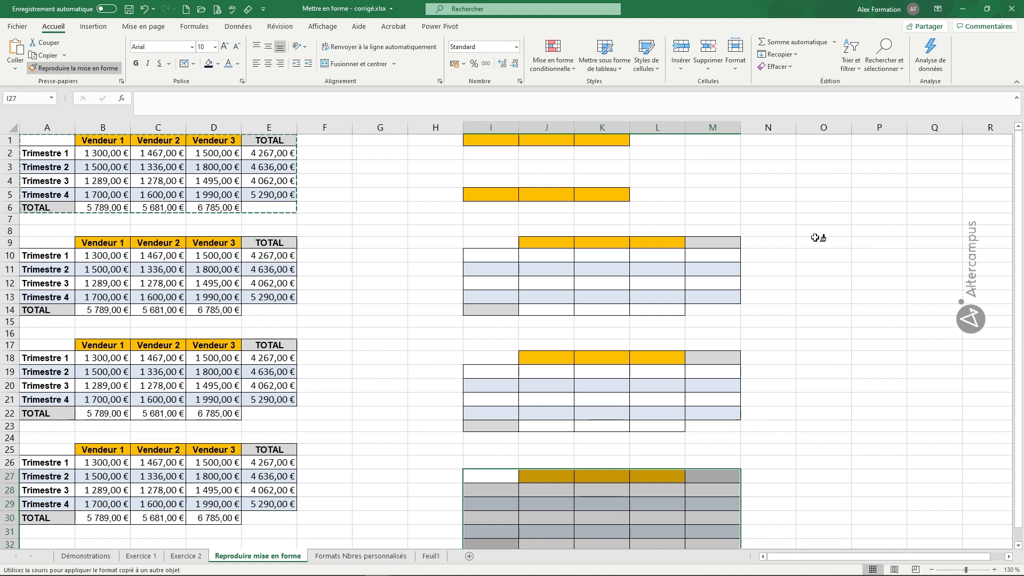
Apply the copied table formatting on sheet Feuil1 starting at D7, L8 and E19, and turn Format Painter off
left_click(377, 556)
left_click(431, 557)
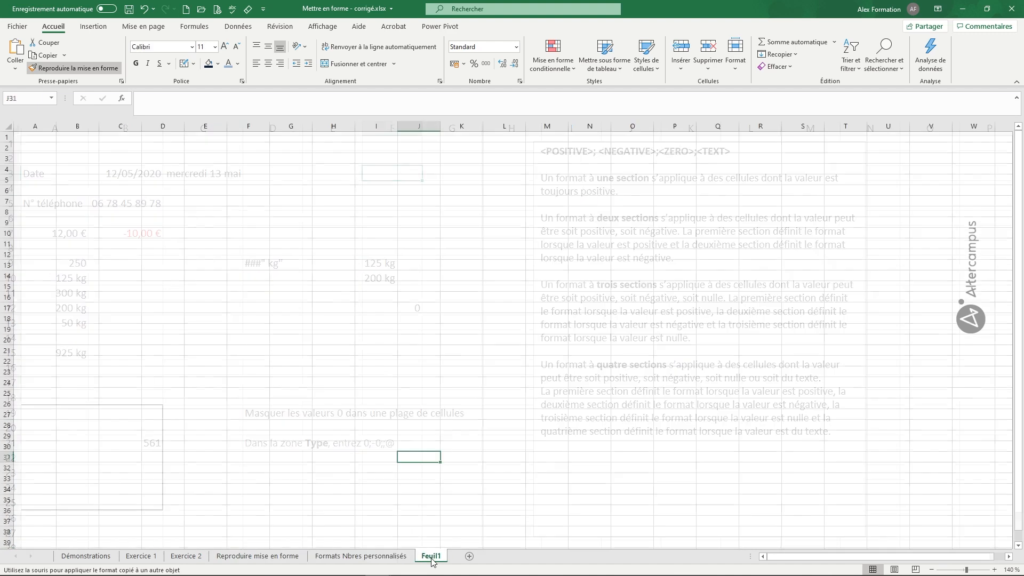
left_click(160, 198)
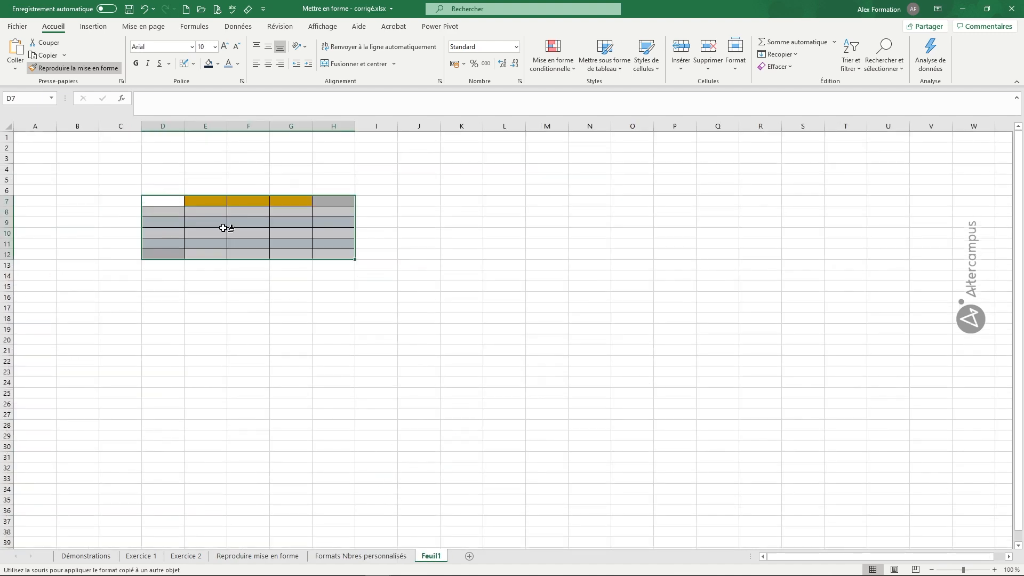
left_click(491, 212)
left_click(219, 328)
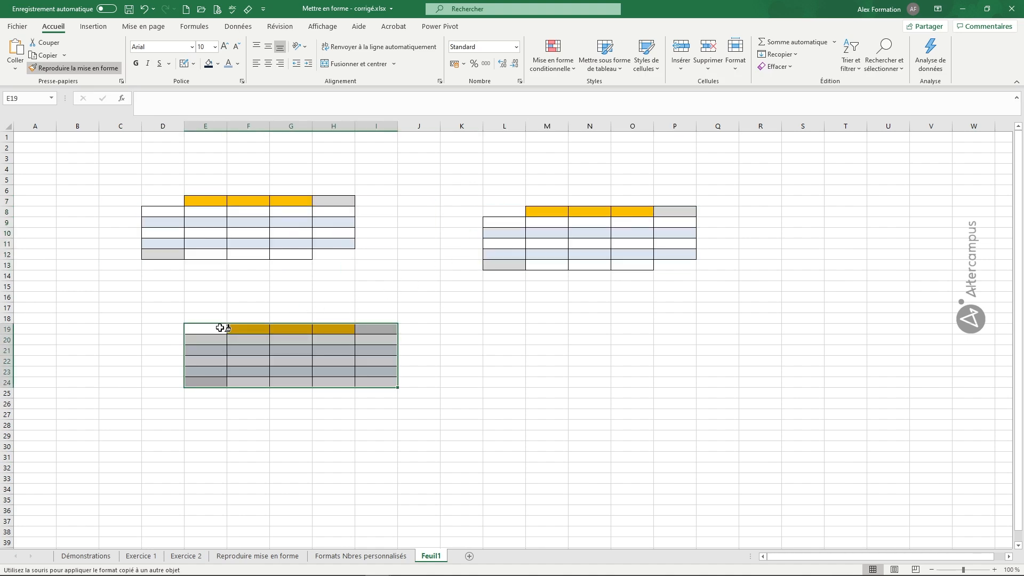
left_click(94, 72)
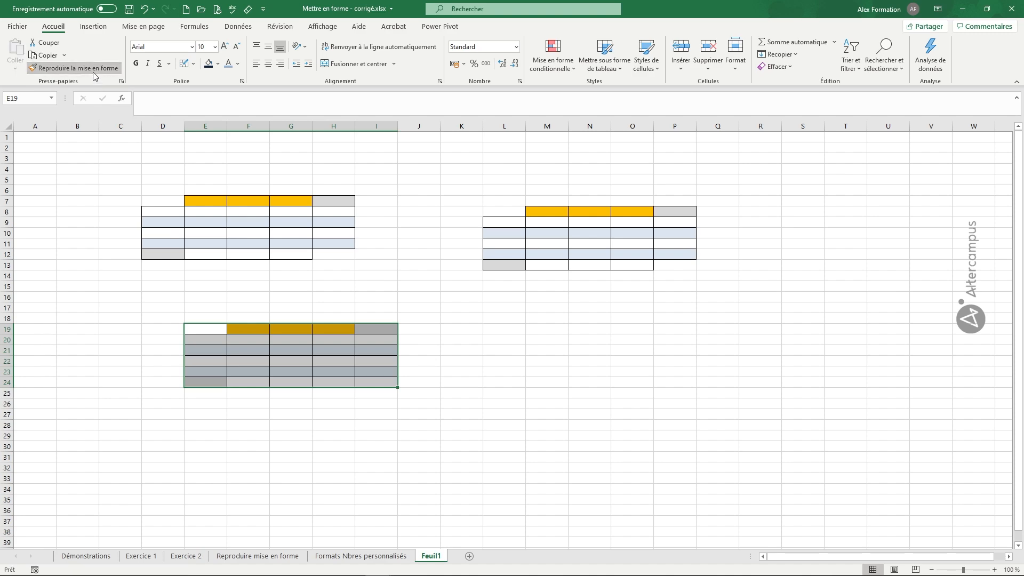